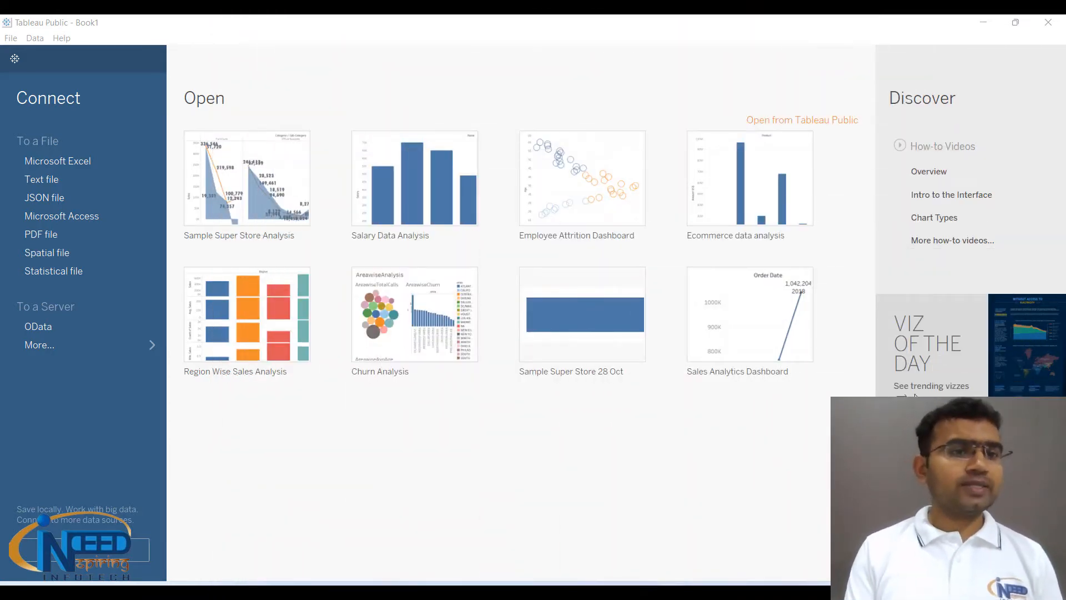
Step: Connect to the Excel workbook Sample - EU Superstore (1).xlsx from the Downloads folder
{"action": "left_click", "coordinate": [66, 161]}
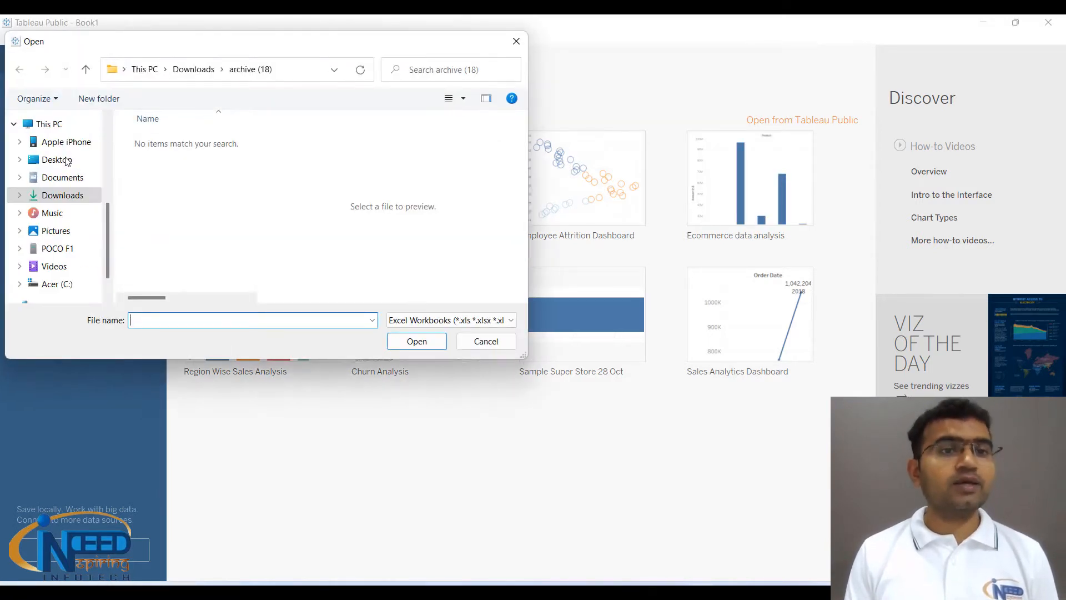
{"action": "left_click", "coordinate": [187, 78]}
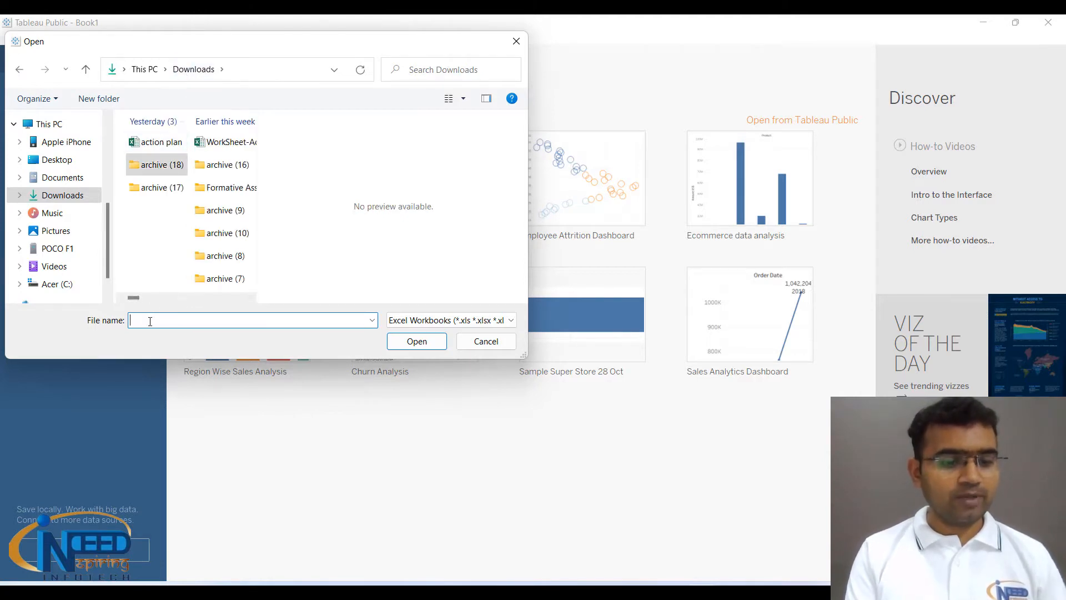
{"action": "type", "text": "sam"}
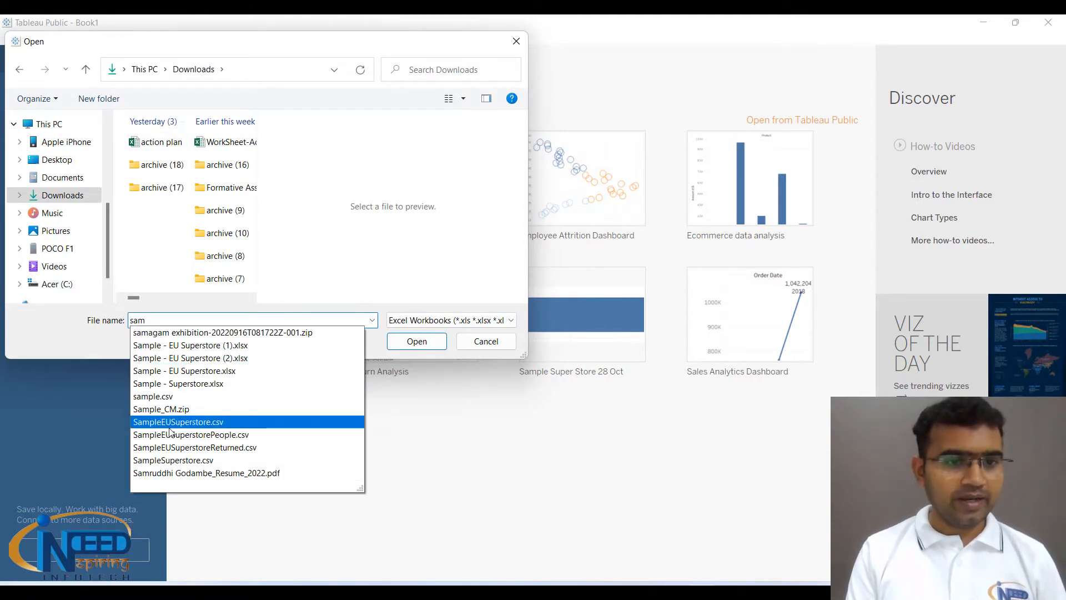
{"action": "left_click", "coordinate": [206, 348]}
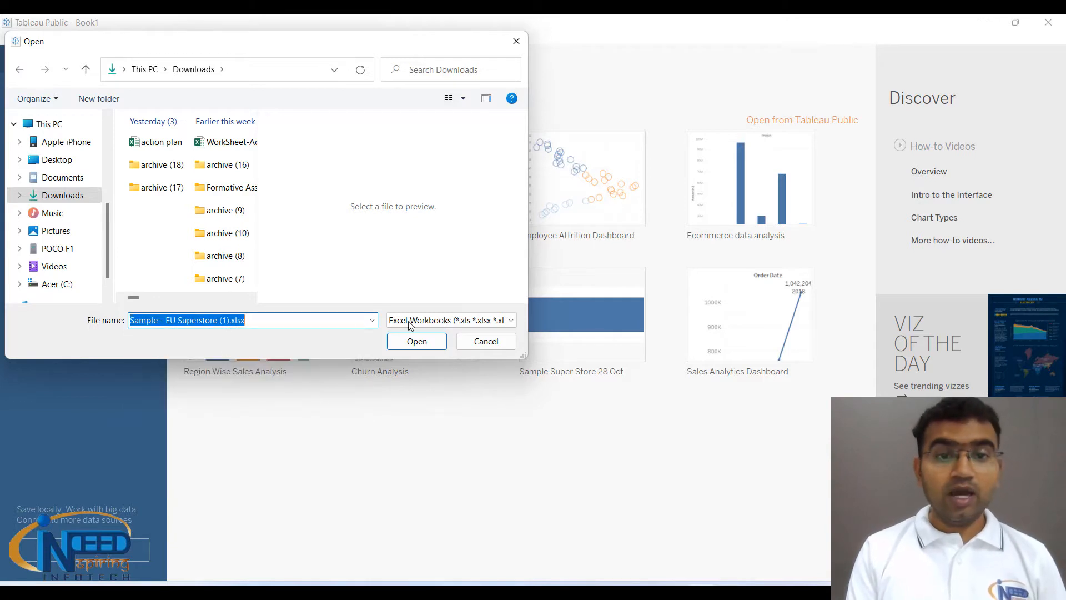
{"action": "left_click", "coordinate": [417, 341]}
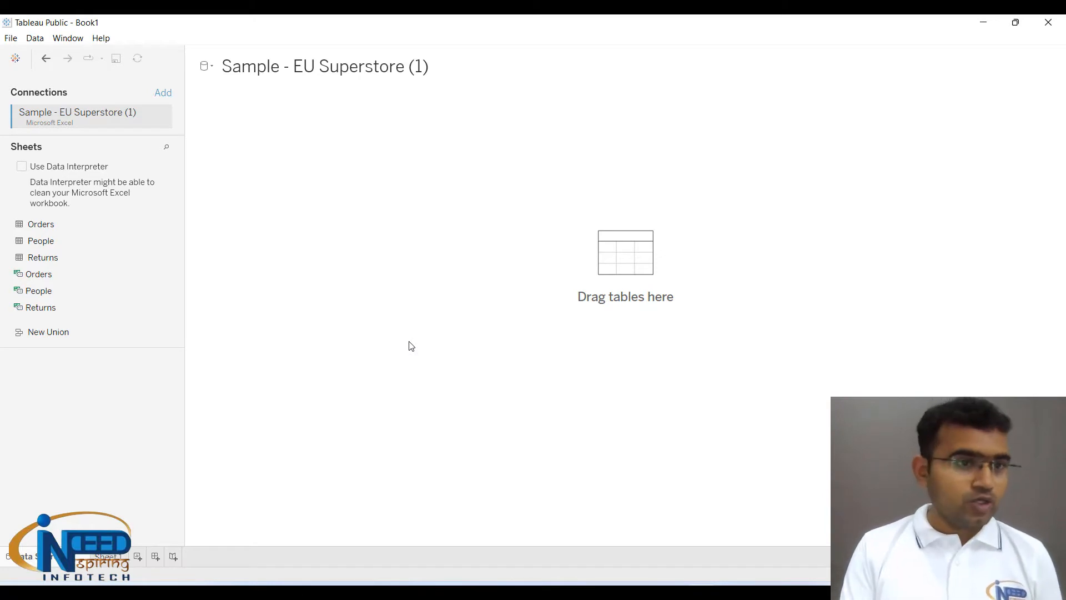
Step: Add the Orders sheet to the data source canvas, load its data preview and look through its columns
{"action": "left_click_drag", "start_coordinate": [44, 225], "coordinate": [348, 198]}
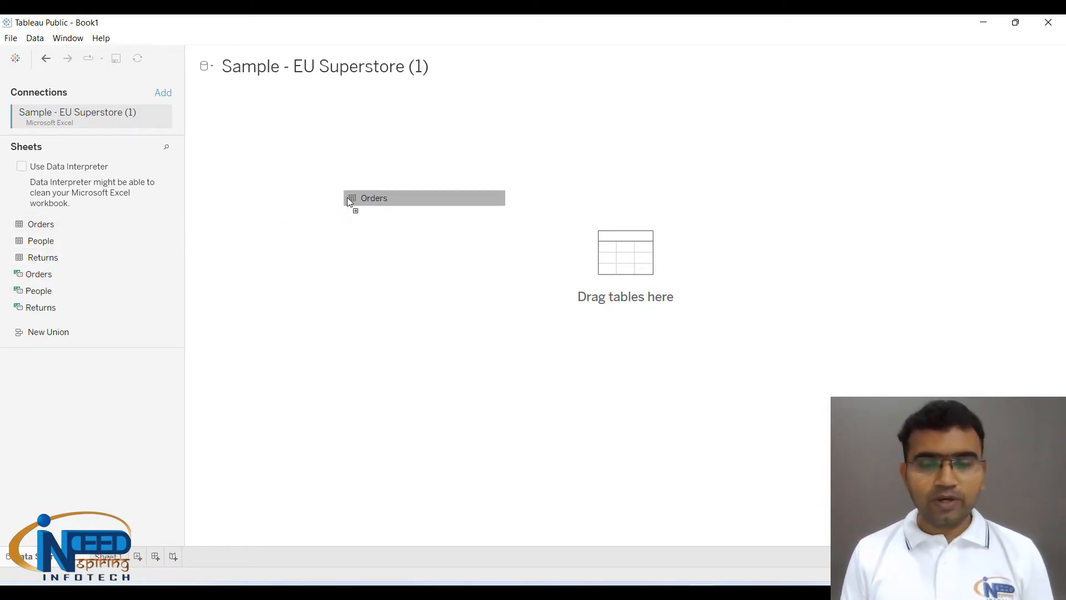
{"action": "left_click_drag", "start_coordinate": [348, 197], "coordinate": [348, 198]}
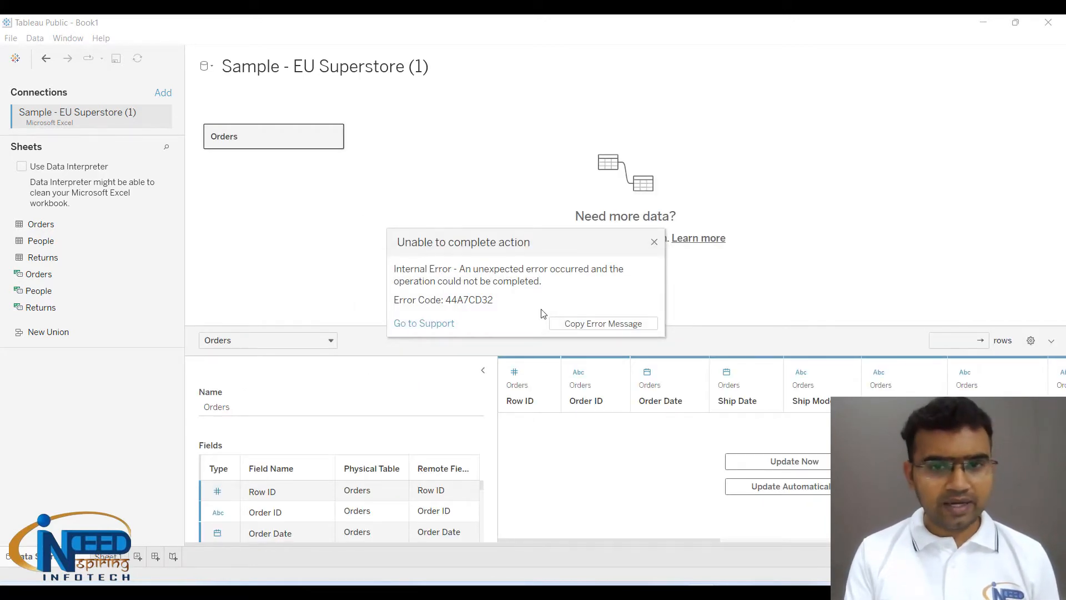
{"action": "left_click", "coordinate": [655, 242]}
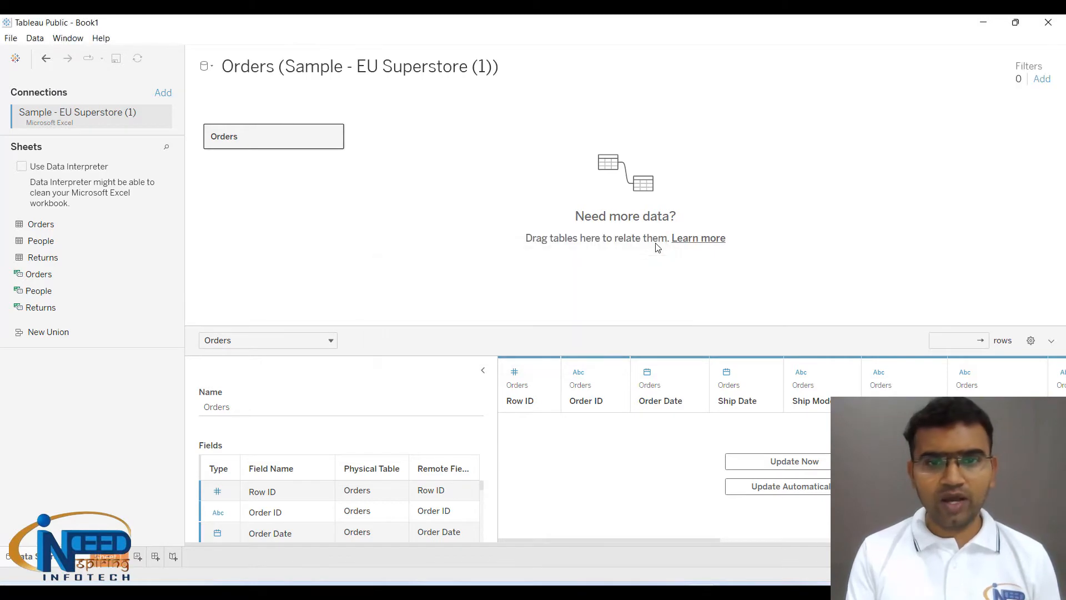
{"action": "left_click", "coordinate": [783, 463]}
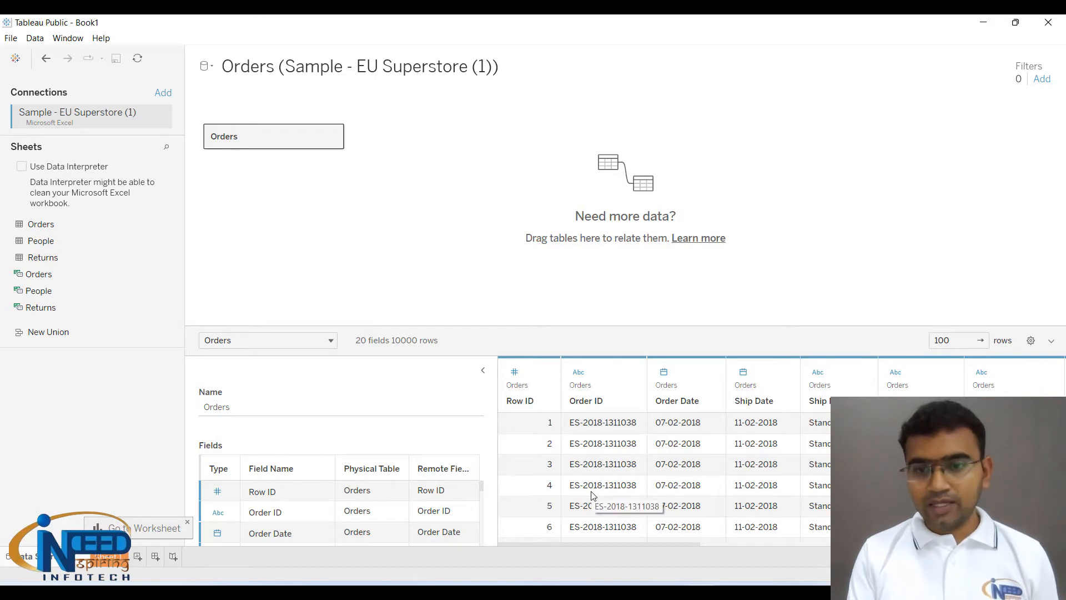
{"action": "scroll", "coordinate": [591, 496], "scroll_direction": "right", "scroll_amount": 5}
{"action": "scroll", "coordinate": [592, 496], "scroll_direction": "right", "scroll_amount": 5}
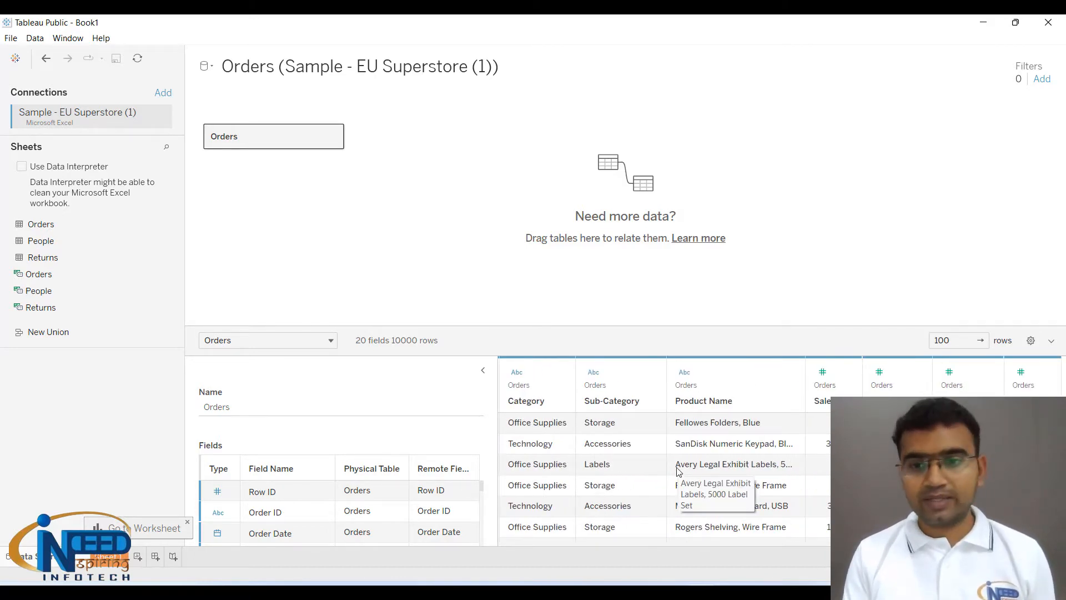
Step: On Sheet 1, combine Category with Region into a hierarchy named "Region, Category, Sub-Category, Product"
{"action": "left_click", "coordinate": [111, 564]}
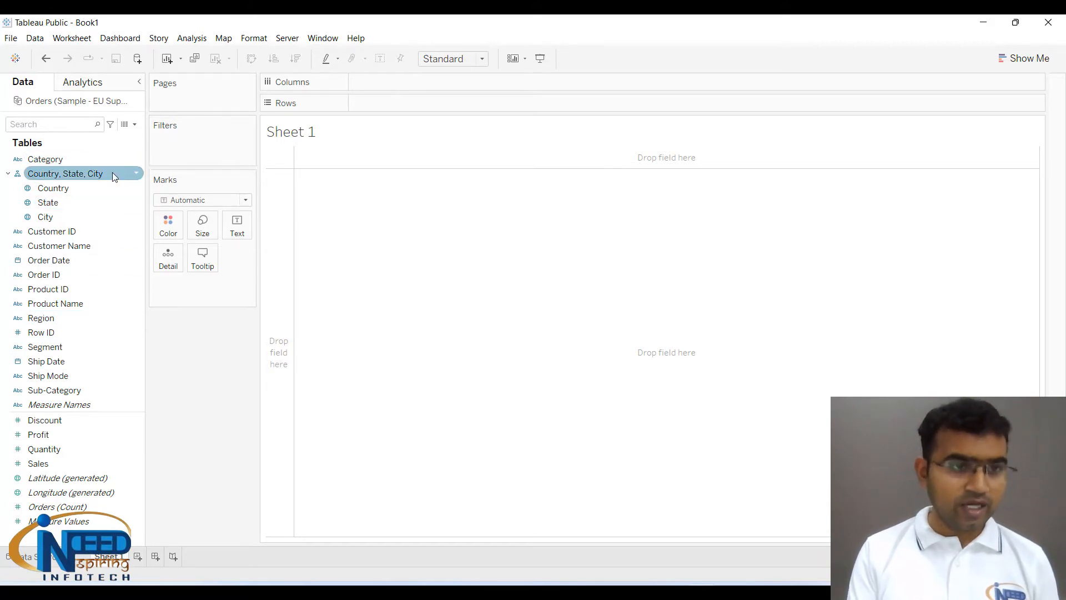
{"action": "left_click_drag", "start_coordinate": [65, 164], "coordinate": [55, 320]}
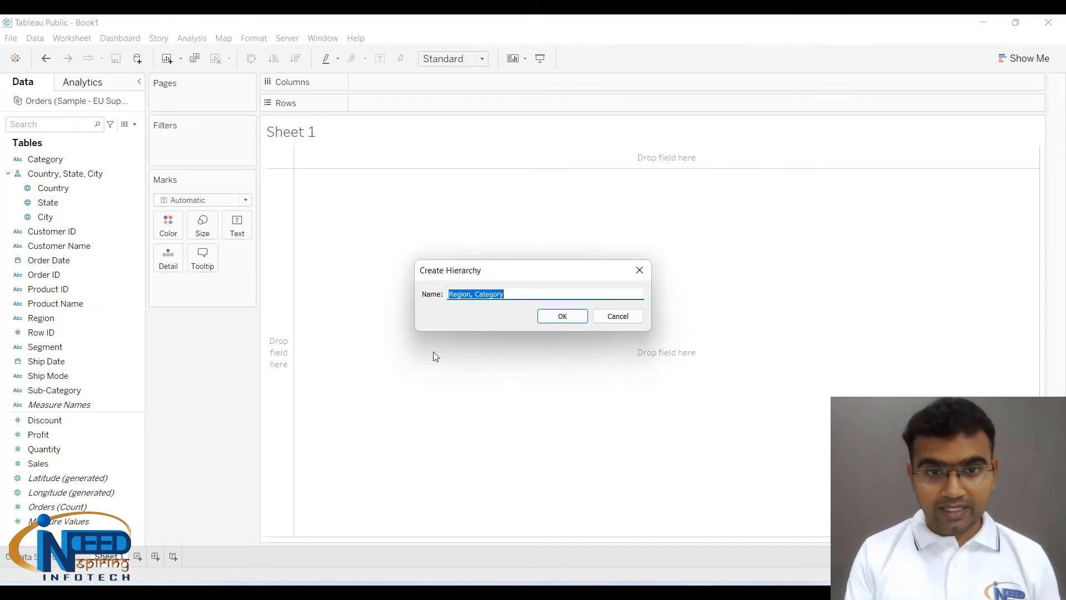
{"action": "left_click", "coordinate": [518, 296]}
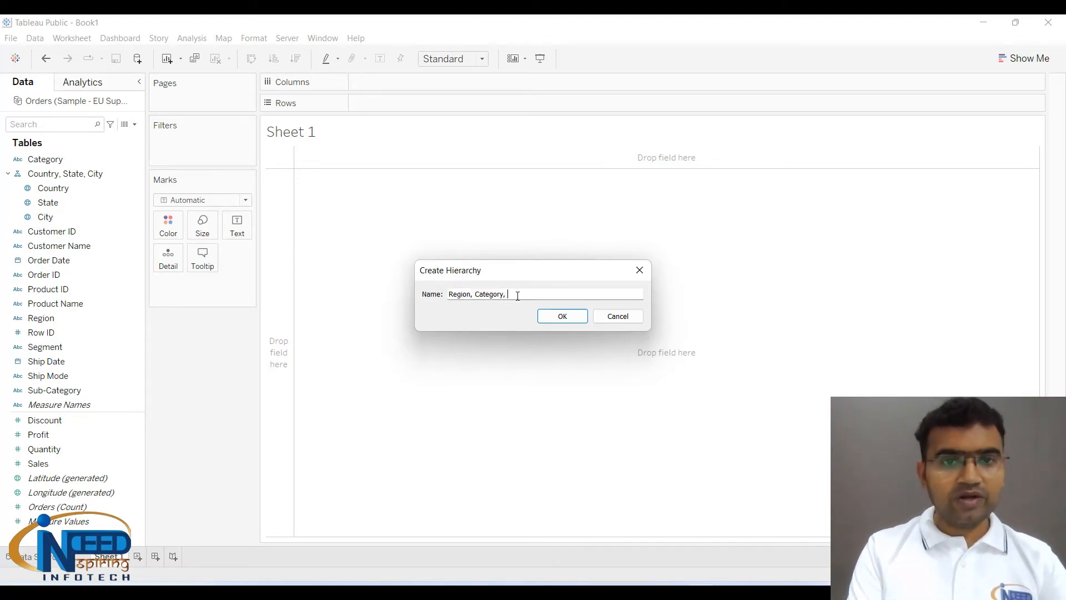
{"action": "type", "text": ", Su"}
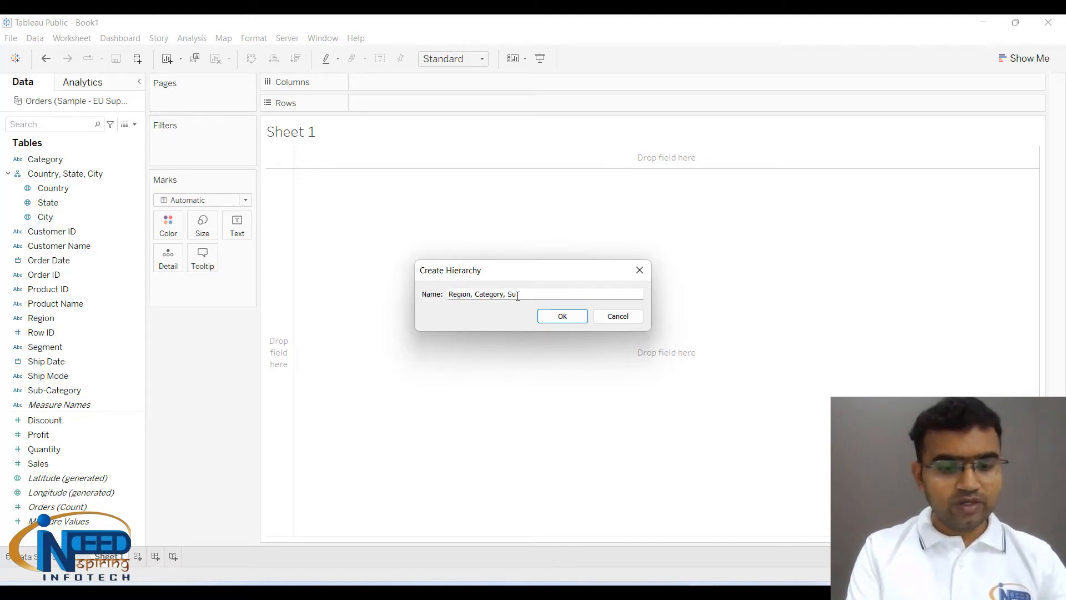
{"action": "type", "text": "b"}
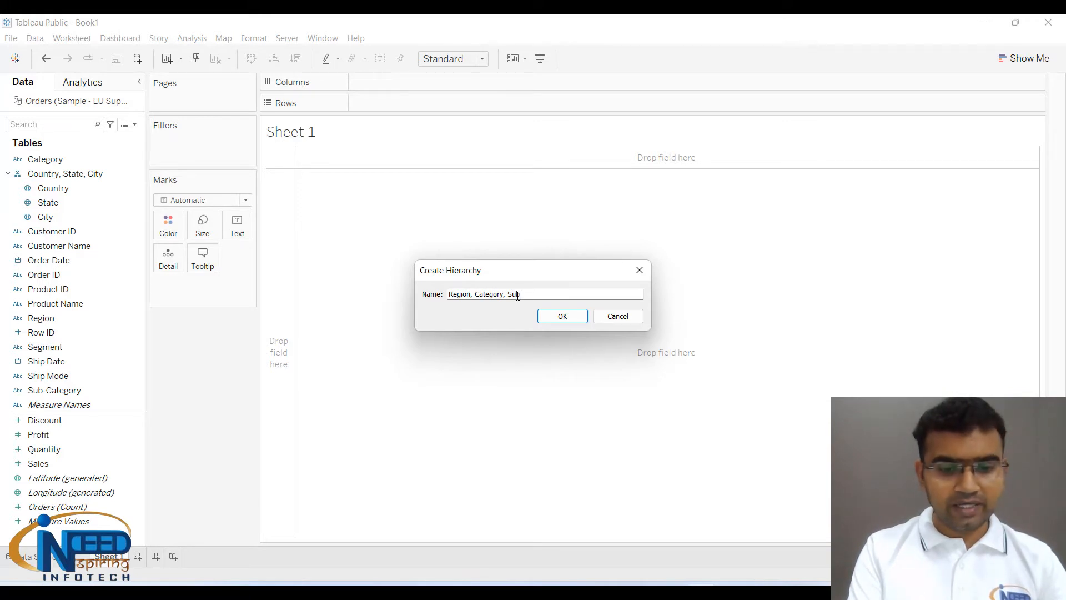
{"action": "type", "text": "-Categ"}
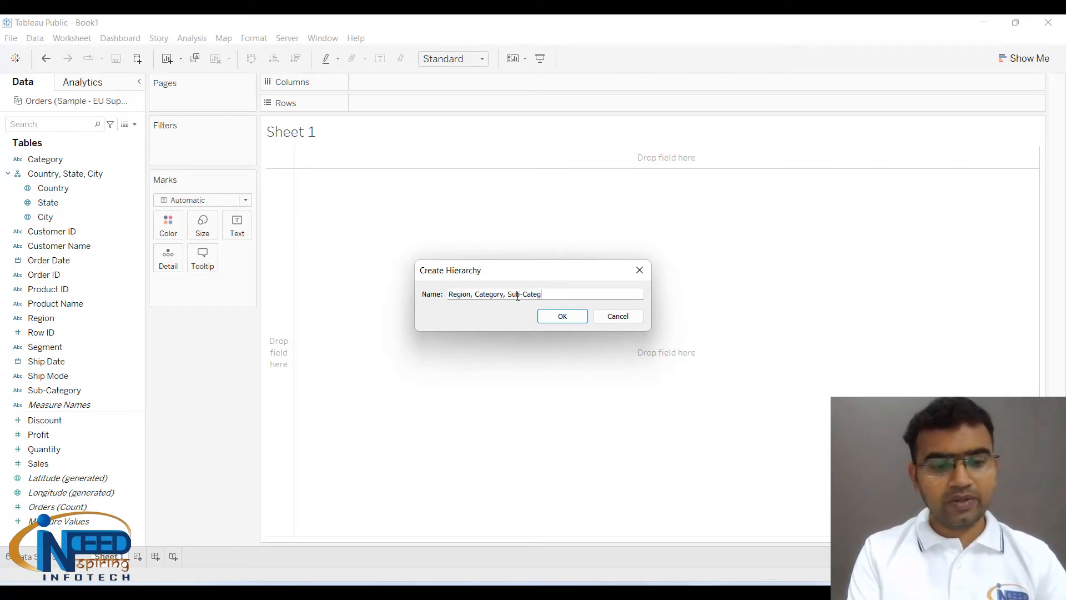
{"action": "type", "text": "ory,"}
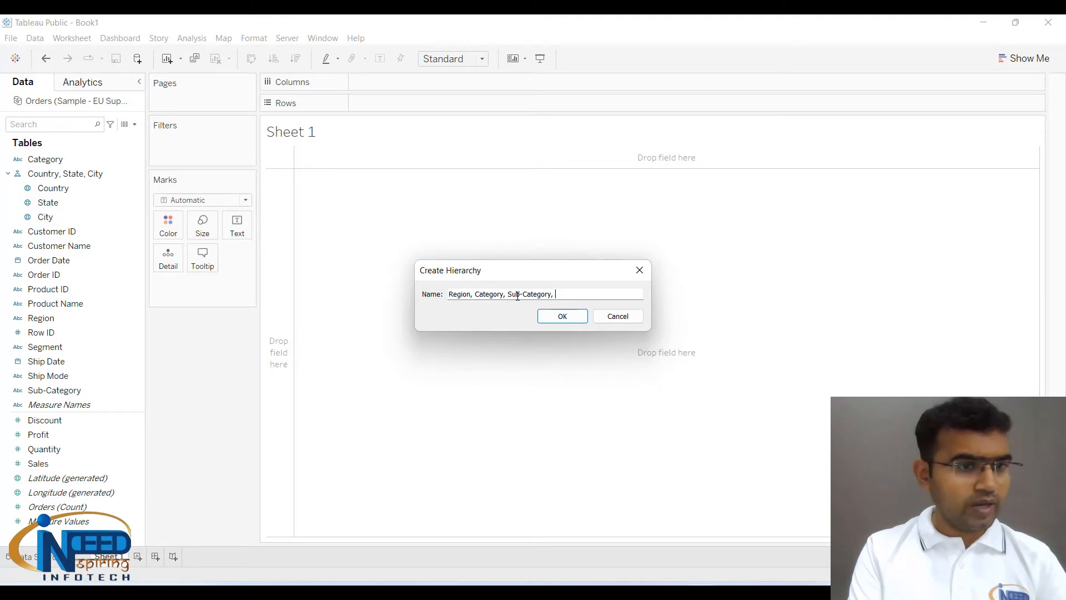
{"action": "type", "text": " Pro"}
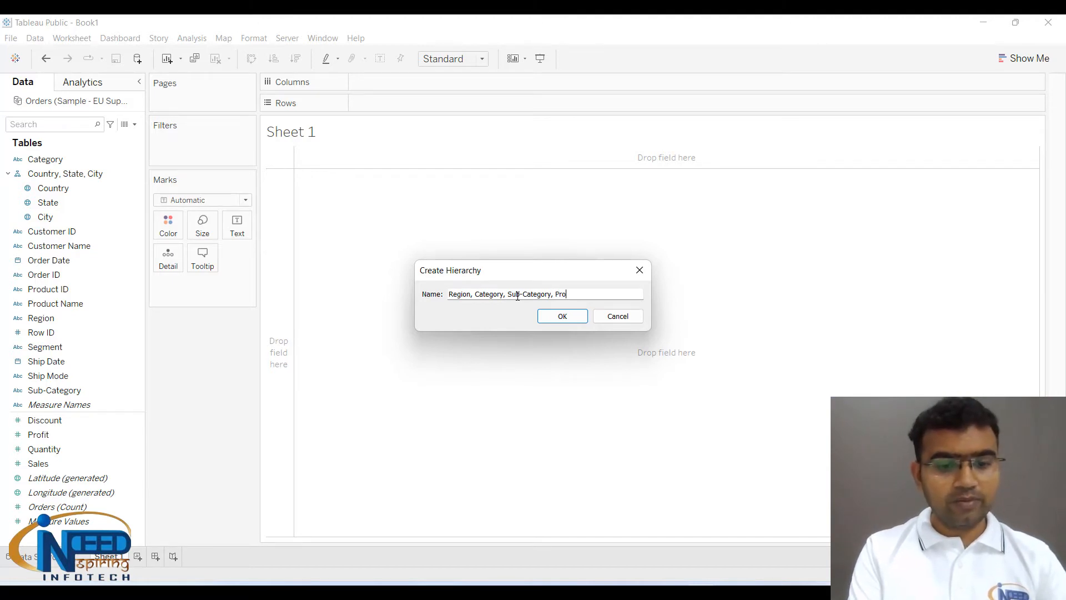
{"action": "type", "text": "duct"}
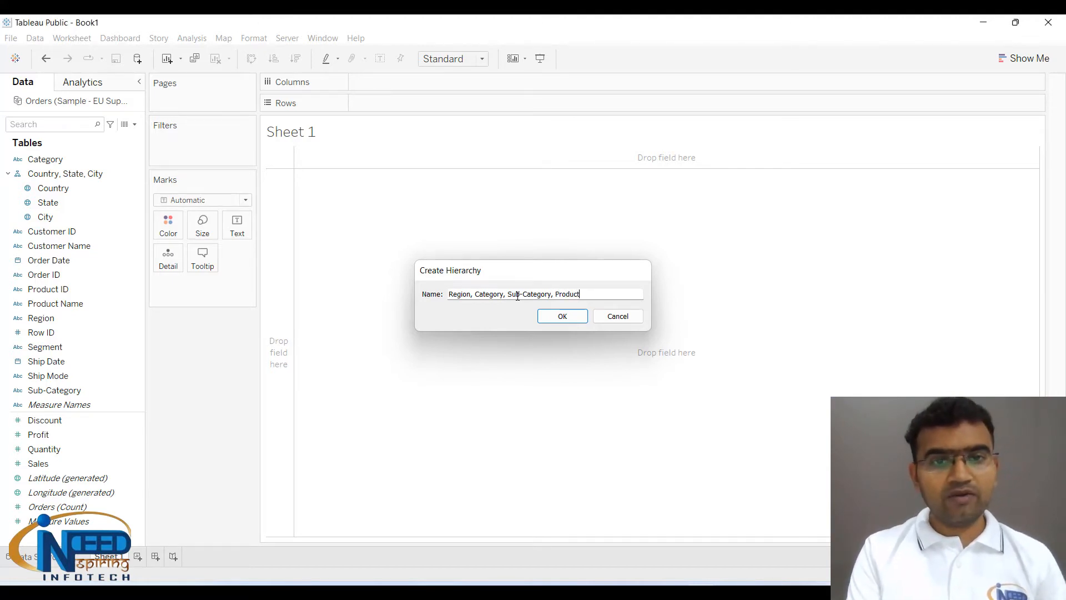
{"action": "key", "text": "Return"}
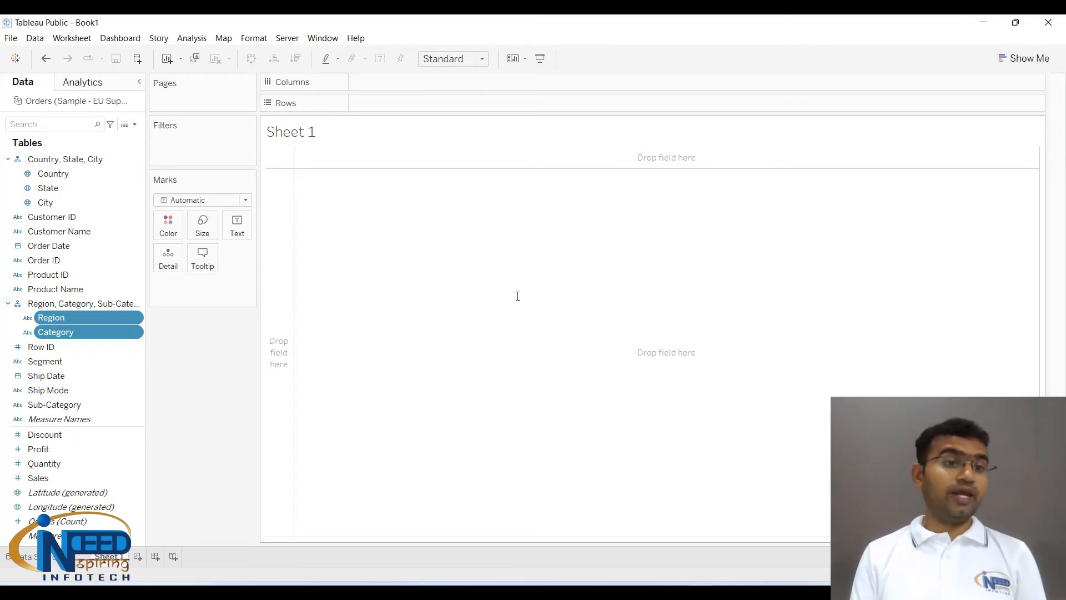
Step: Add Sub-Category and Product Name to the Region hierarchy, in that order below Category
{"action": "left_click", "coordinate": [56, 306]}
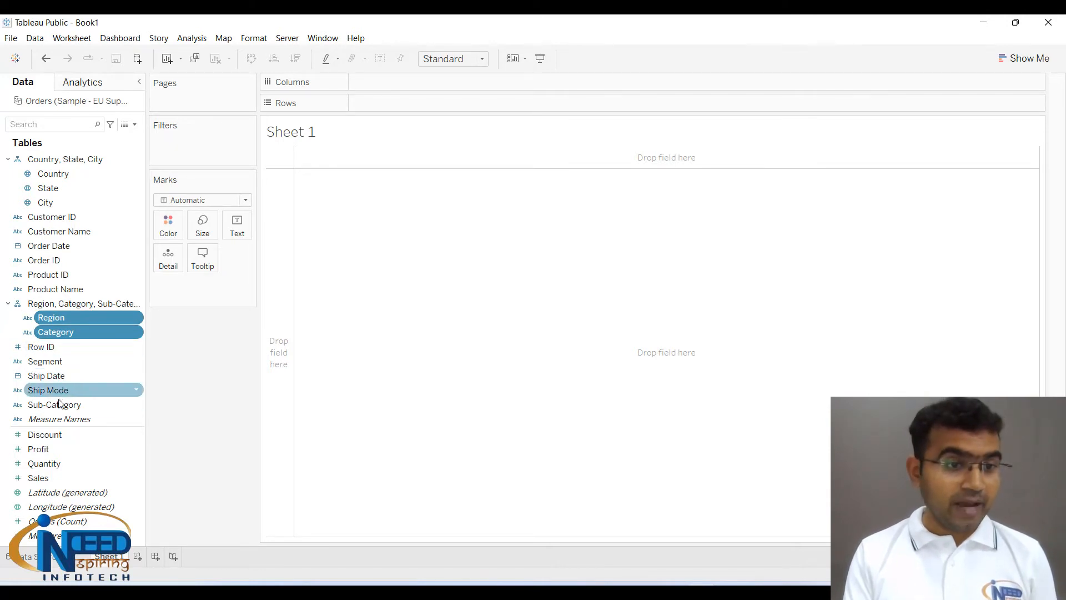
{"action": "left_click_drag", "start_coordinate": [58, 407], "coordinate": [63, 339]}
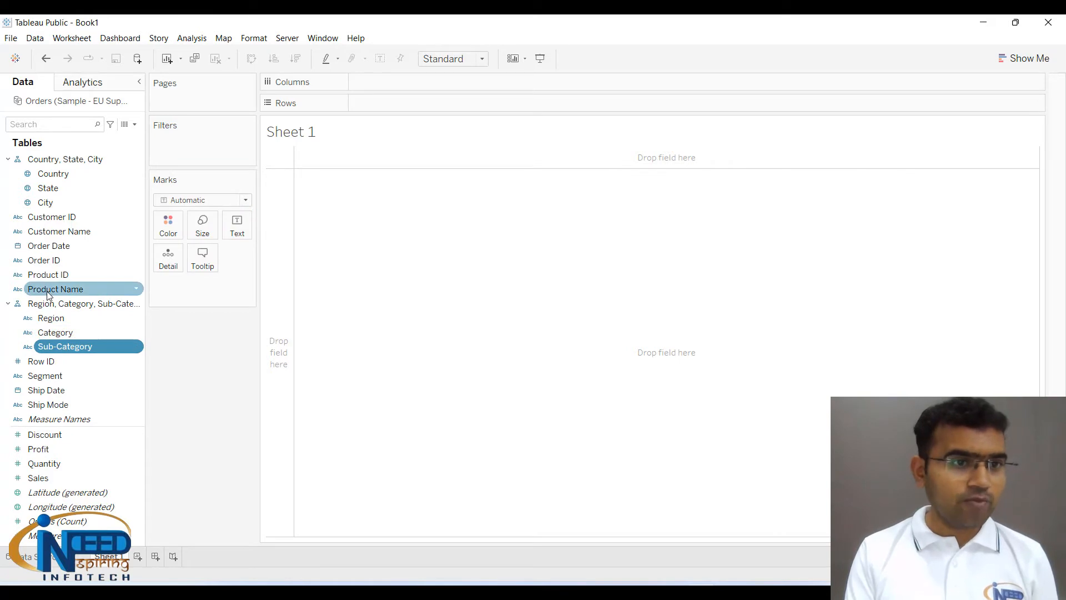
{"action": "left_click_drag", "start_coordinate": [49, 294], "coordinate": [59, 351]}
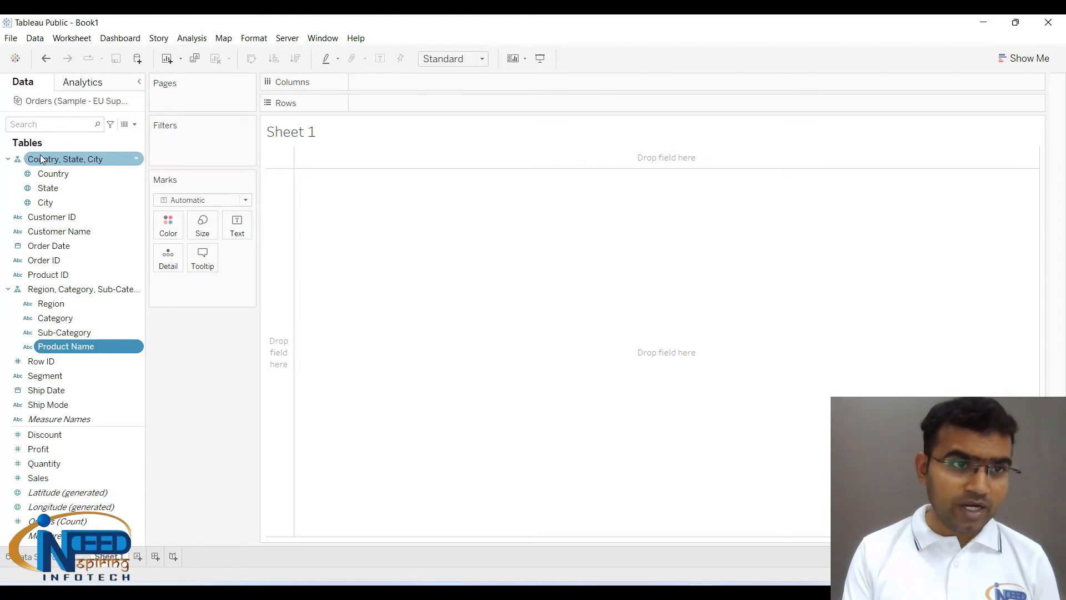
Step: Build a bar chart with the Country, State, City hierarchy in columns and summed Sales in rows, labelling the bars with Sales
{"action": "left_click_drag", "start_coordinate": [40, 154], "coordinate": [390, 75]}
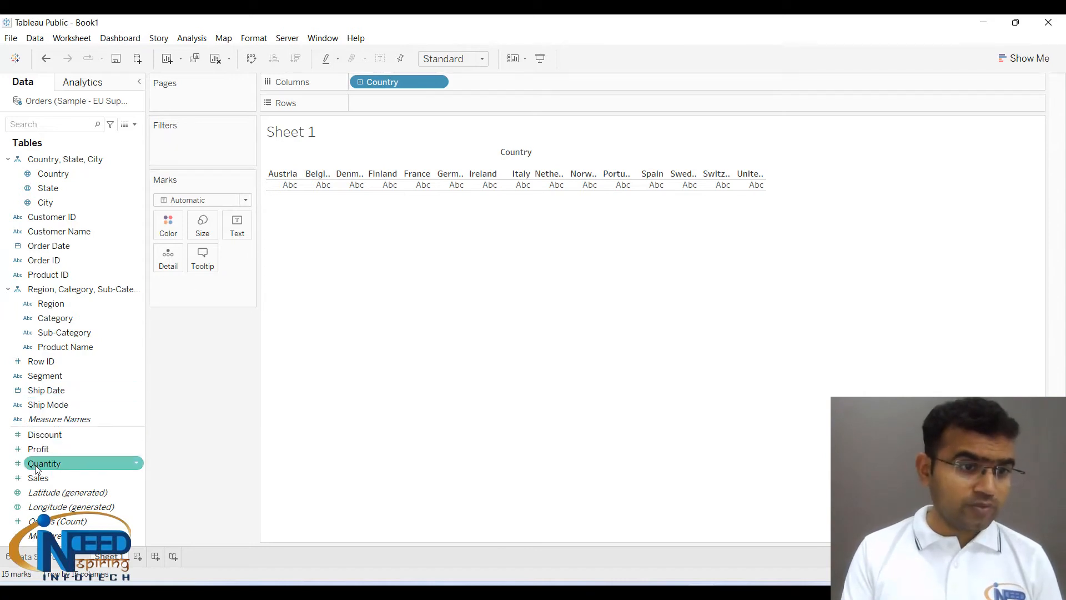
{"action": "left_click_drag", "start_coordinate": [36, 482], "coordinate": [378, 109]}
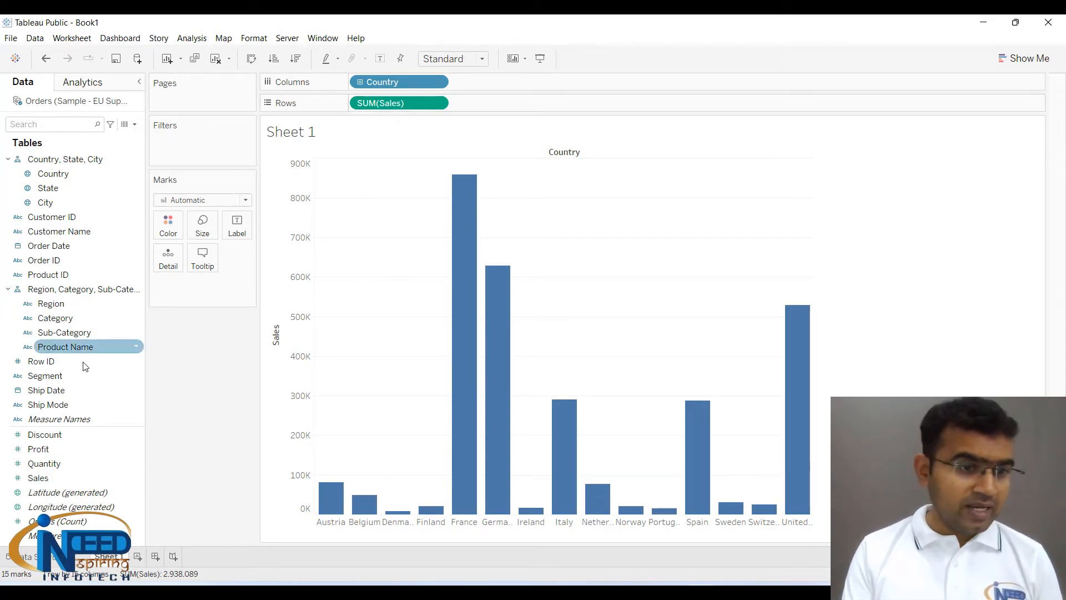
{"action": "left_click_drag", "start_coordinate": [35, 482], "coordinate": [237, 229]}
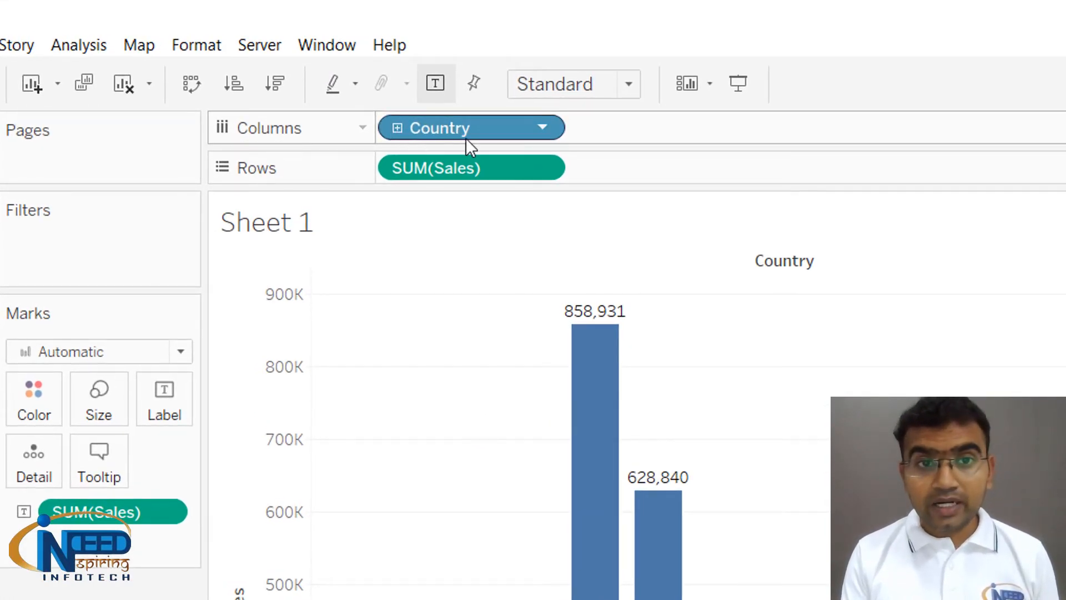
Step: Drill the sales chart down from Country to State and City, and return it to the Country level
{"action": "left_click", "coordinate": [397, 128]}
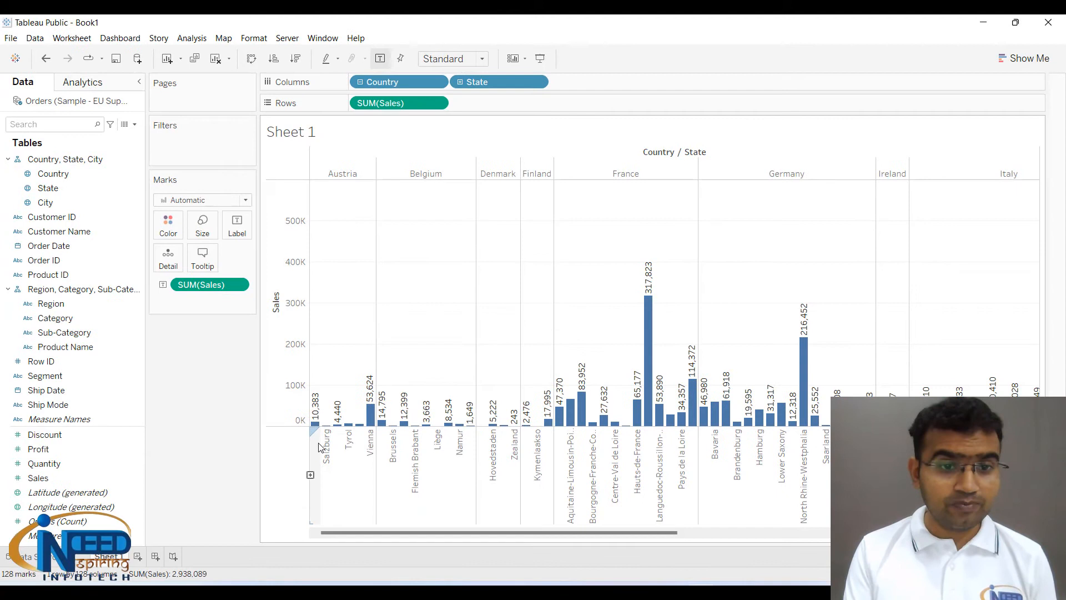
{"action": "mouse_move", "coordinate": [317, 415]}
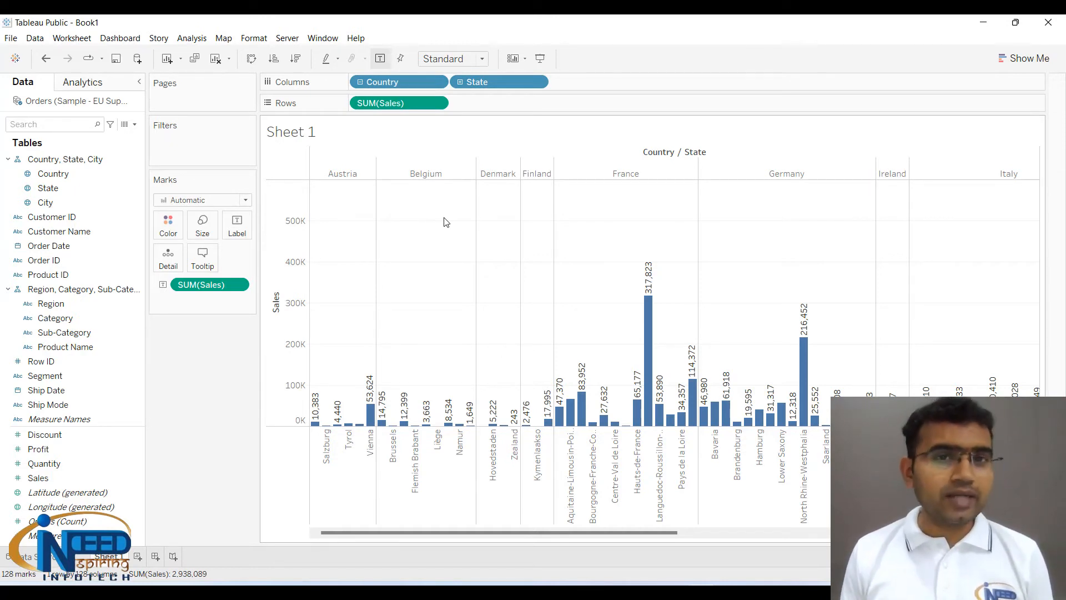
{"action": "left_click", "coordinate": [461, 83]}
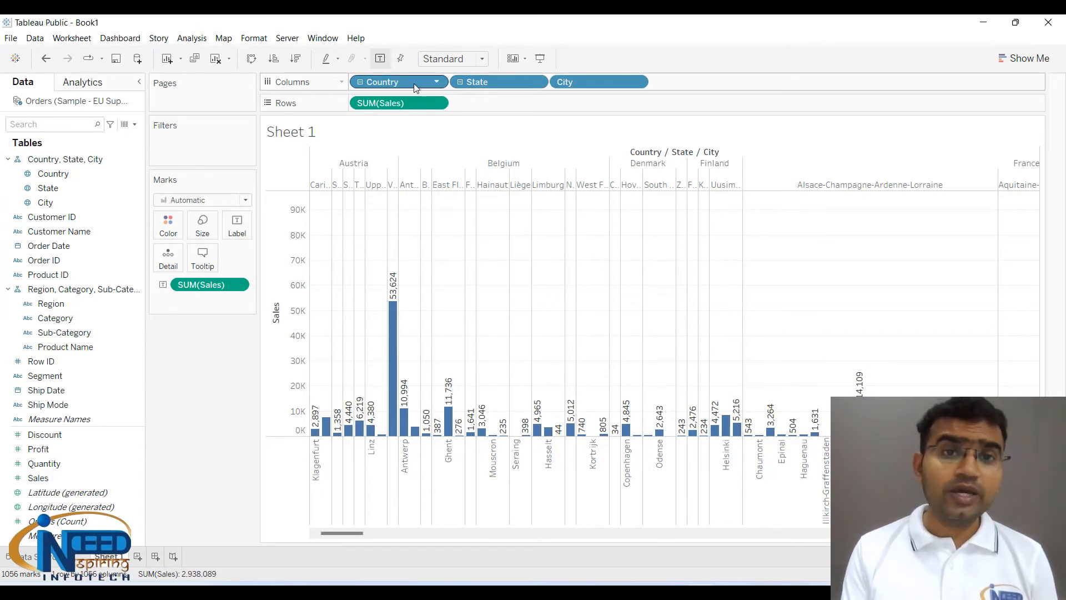
{"action": "key", "text": "ctrl+z"}
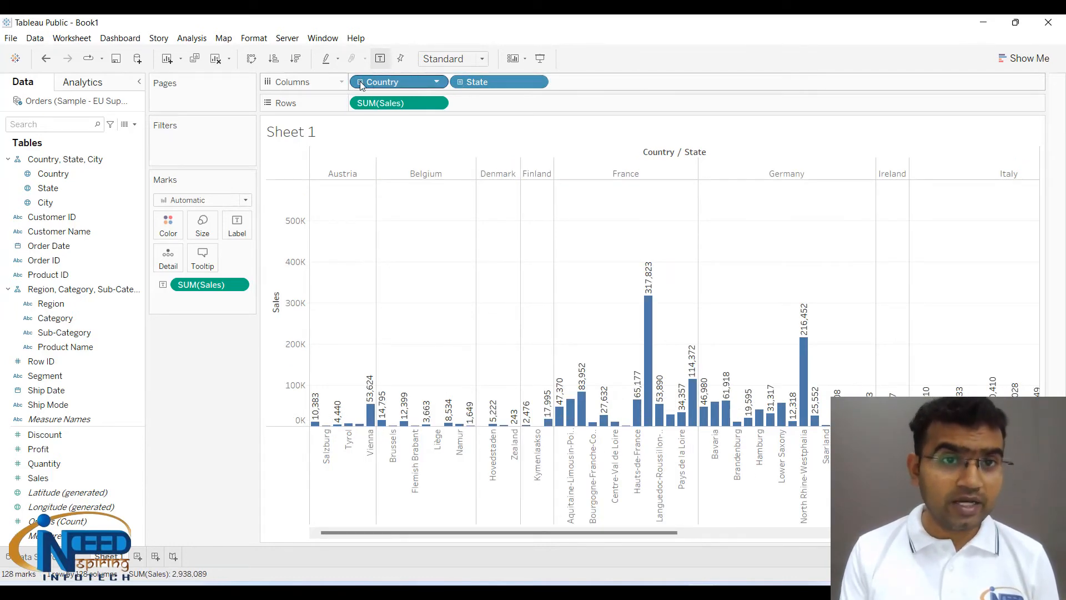
{"action": "key", "text": "ctrl+z"}
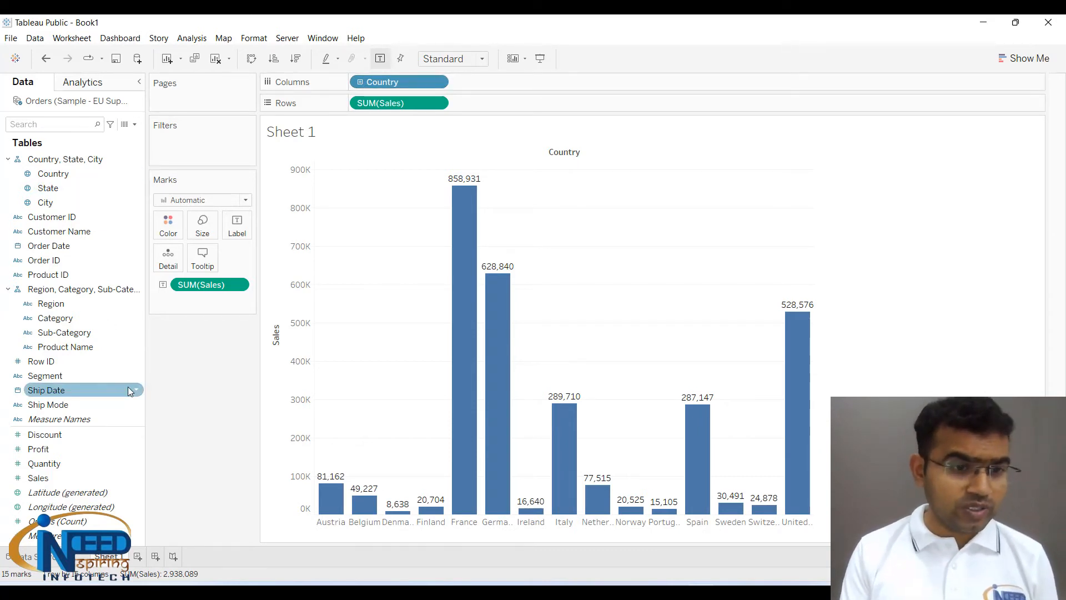
Step: On a new worksheet, chart the Region hierarchy in rows against summed Profit and summed Sales in columns
{"action": "left_click", "coordinate": [137, 558]}
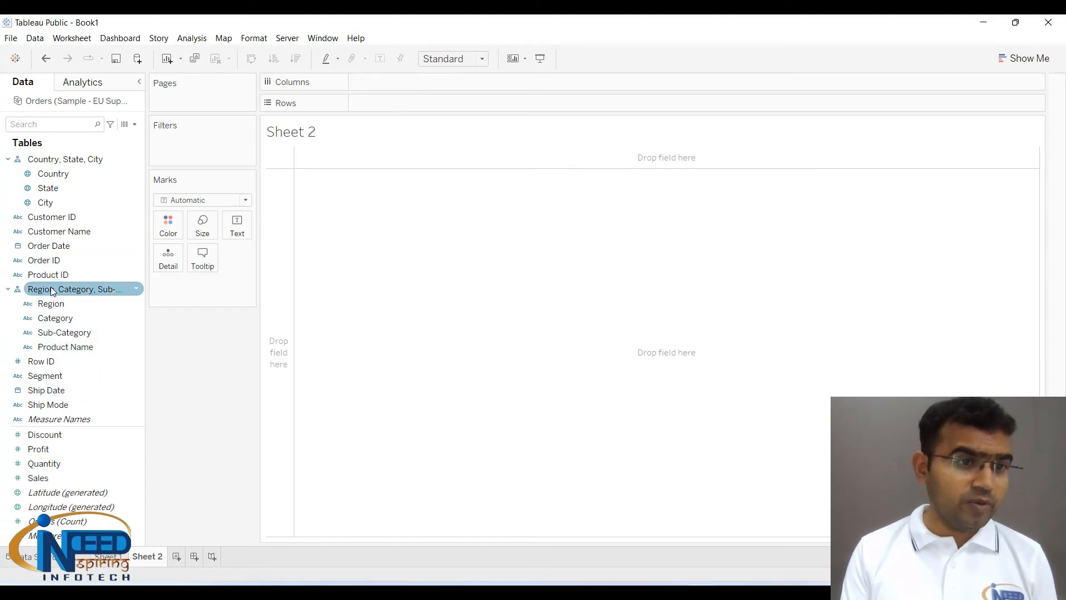
{"action": "left_click_drag", "start_coordinate": [54, 289], "coordinate": [388, 104]}
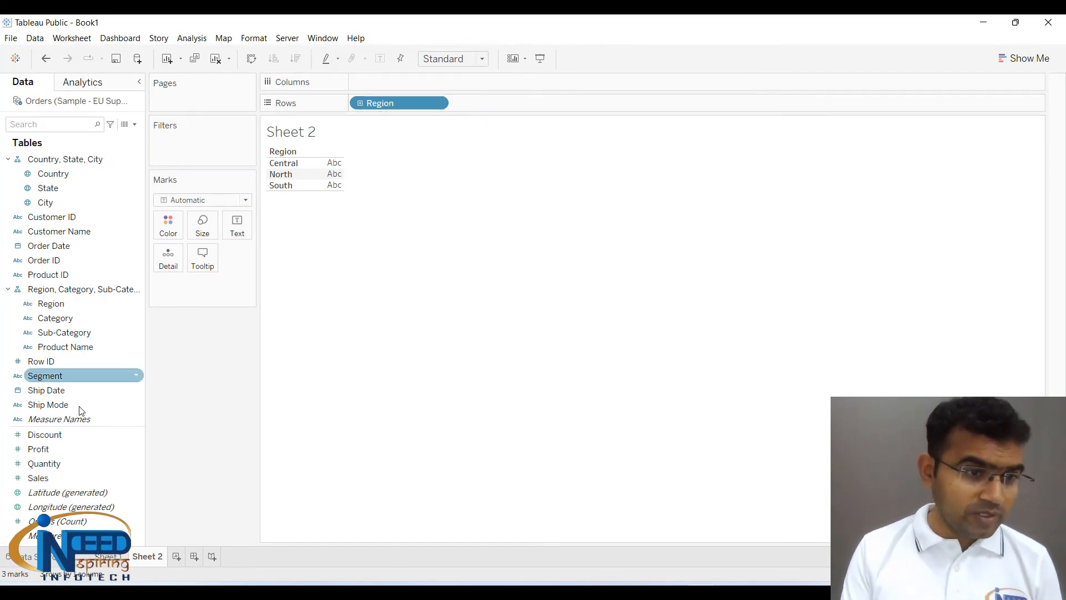
{"action": "left_click_drag", "start_coordinate": [40, 454], "coordinate": [384, 85]}
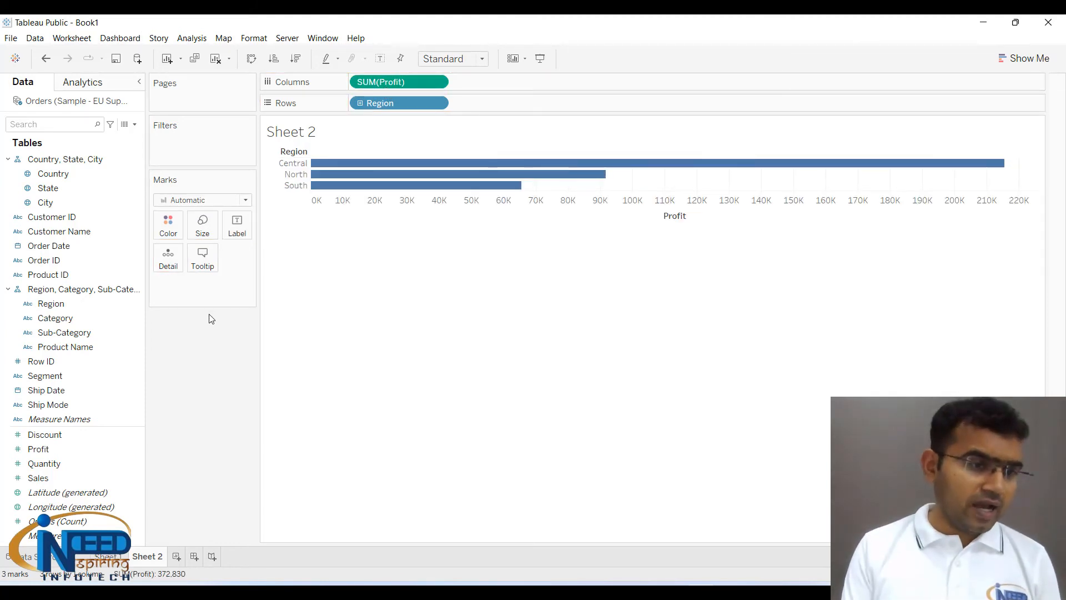
{"action": "left_click_drag", "start_coordinate": [42, 480], "coordinate": [510, 85]}
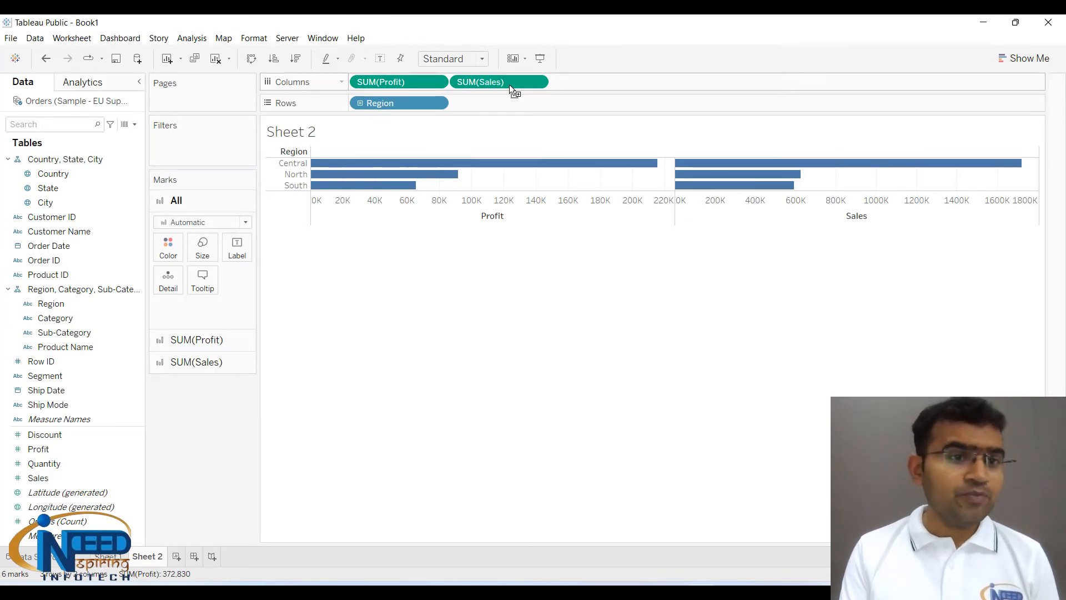
Step: Show the summed Sales marks as circles and the summed Profit marks as an area
{"action": "left_click", "coordinate": [509, 84]}
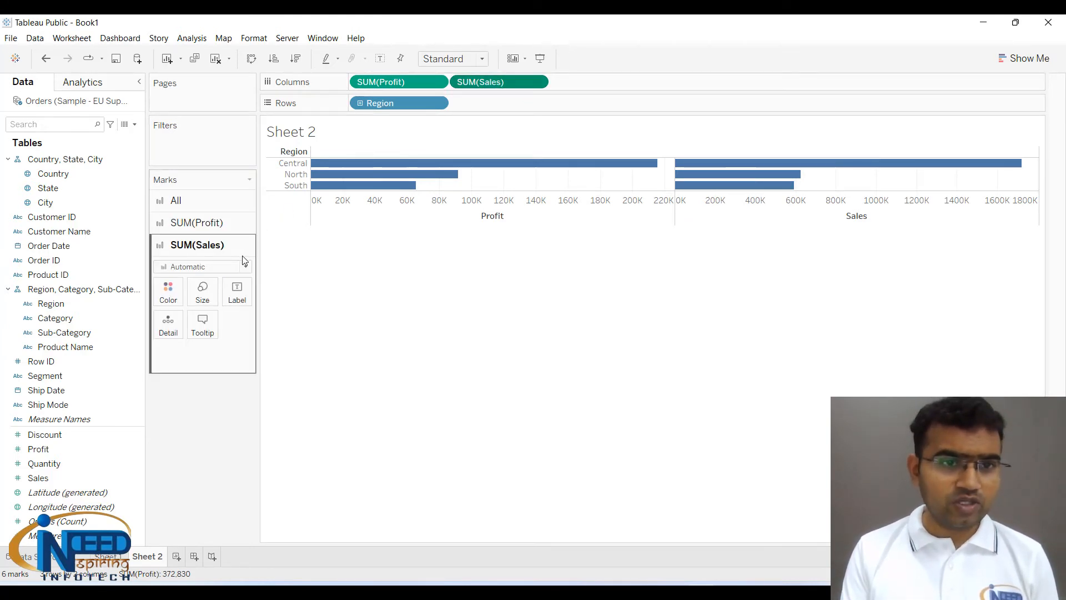
{"action": "left_click", "coordinate": [232, 267]}
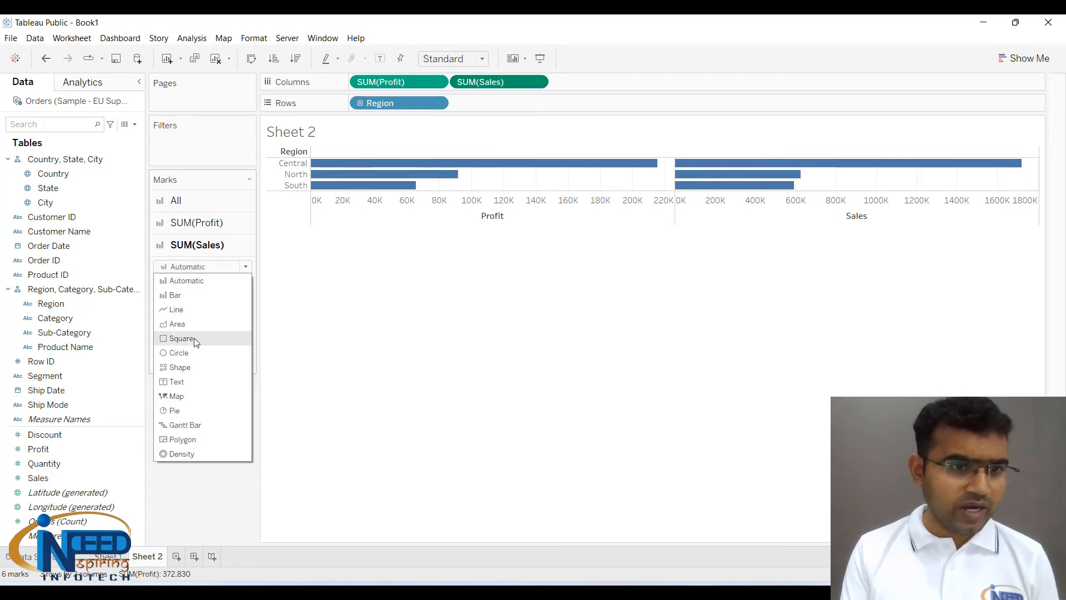
{"action": "left_click", "coordinate": [186, 353]}
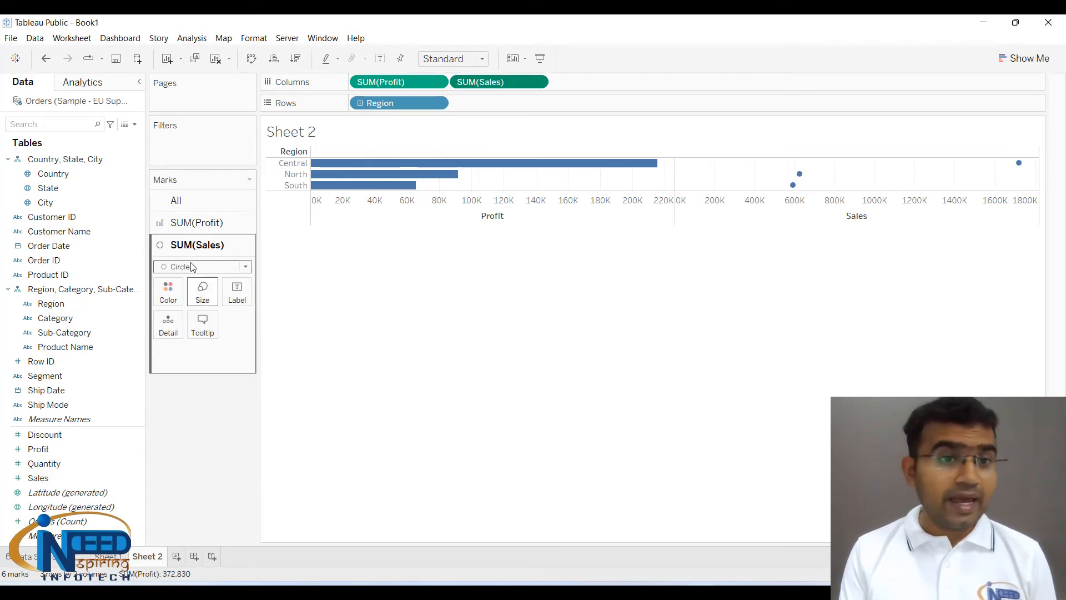
{"action": "left_click", "coordinate": [196, 223]}
{"action": "left_click", "coordinate": [211, 246]}
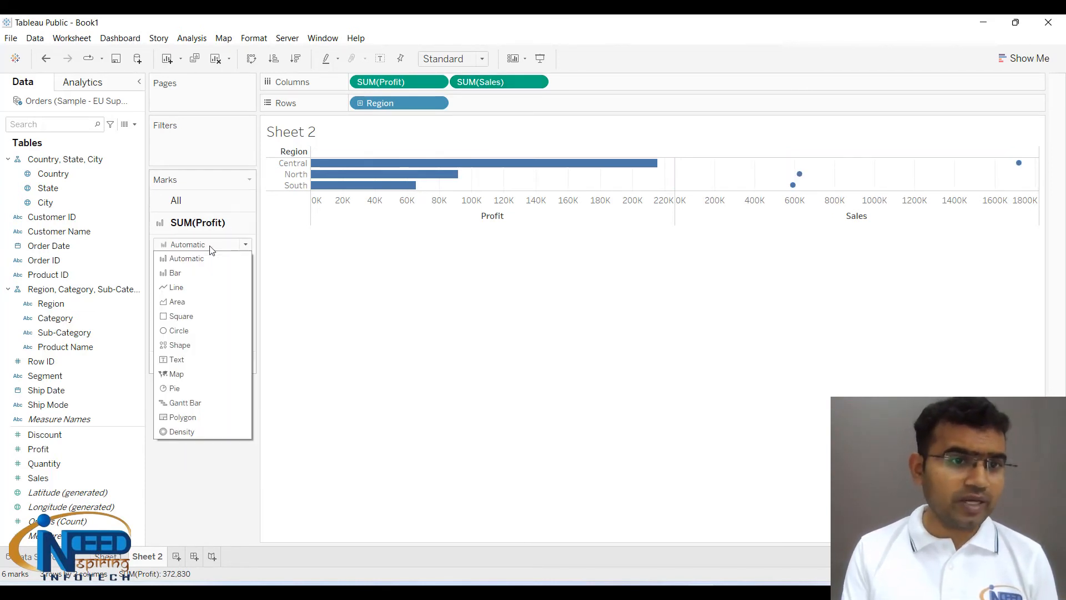
{"action": "left_click", "coordinate": [183, 302]}
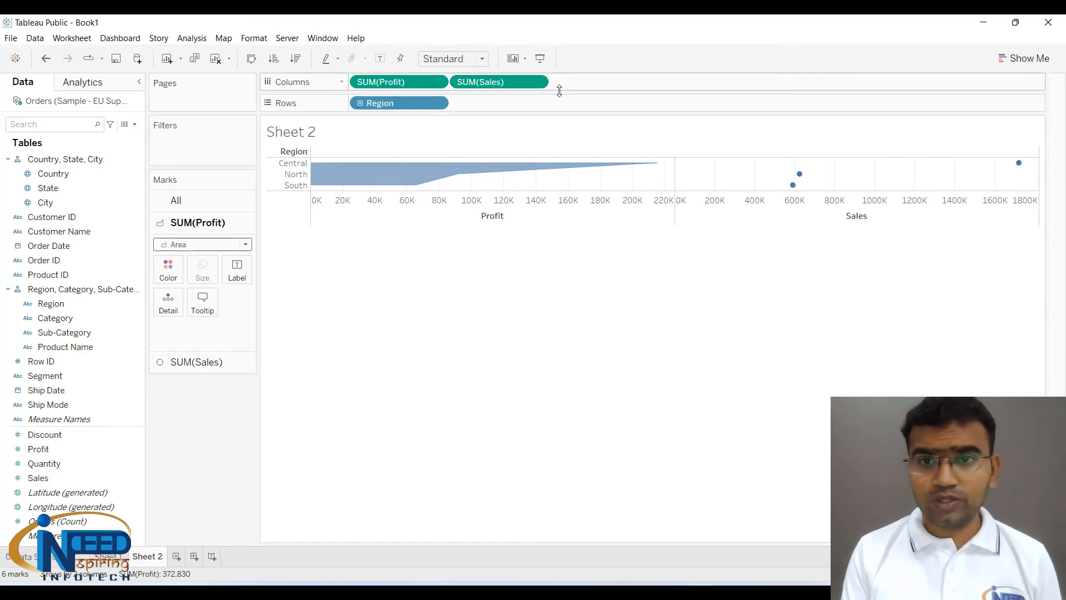
Step: Drill the profit and sales chart down from Region through Category and Sub-Category to Product Name
{"action": "left_click_drag", "start_coordinate": [538, 84], "coordinate": [455, 213]}
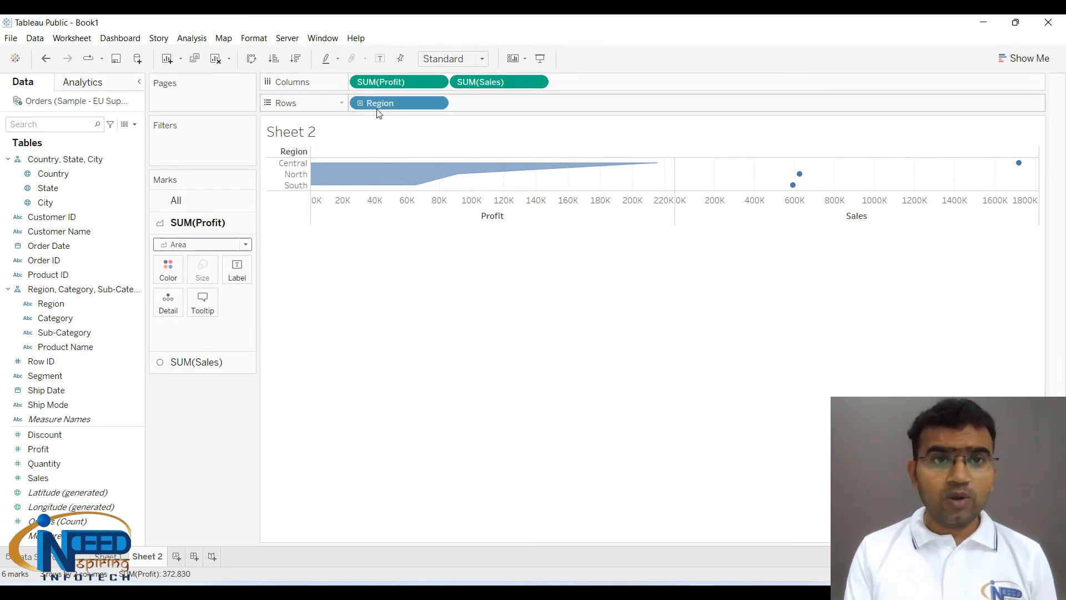
{"action": "left_click", "coordinate": [360, 104]}
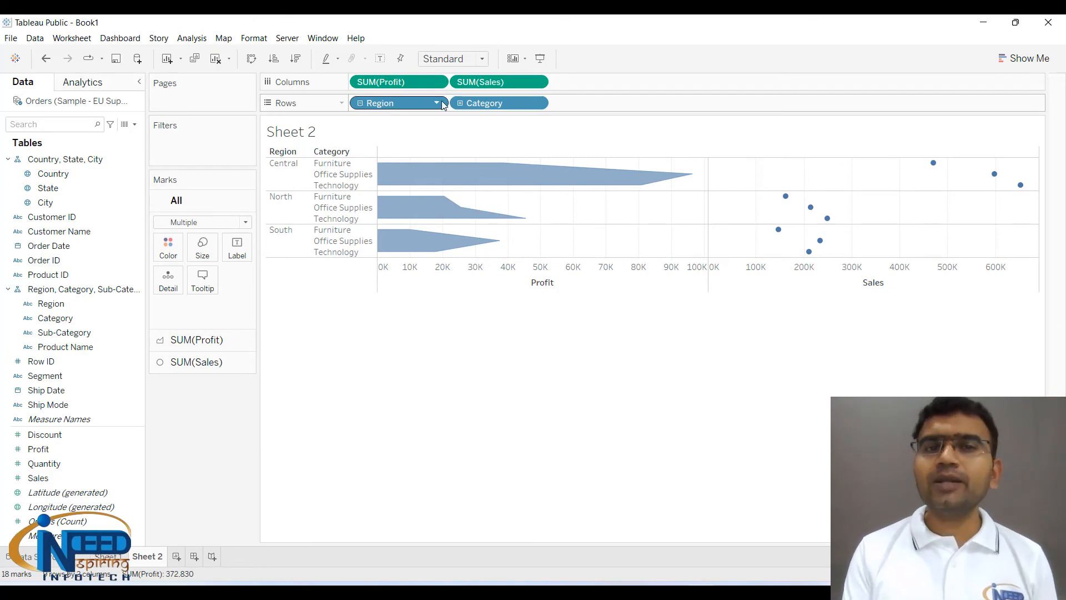
{"action": "left_click", "coordinate": [460, 104]}
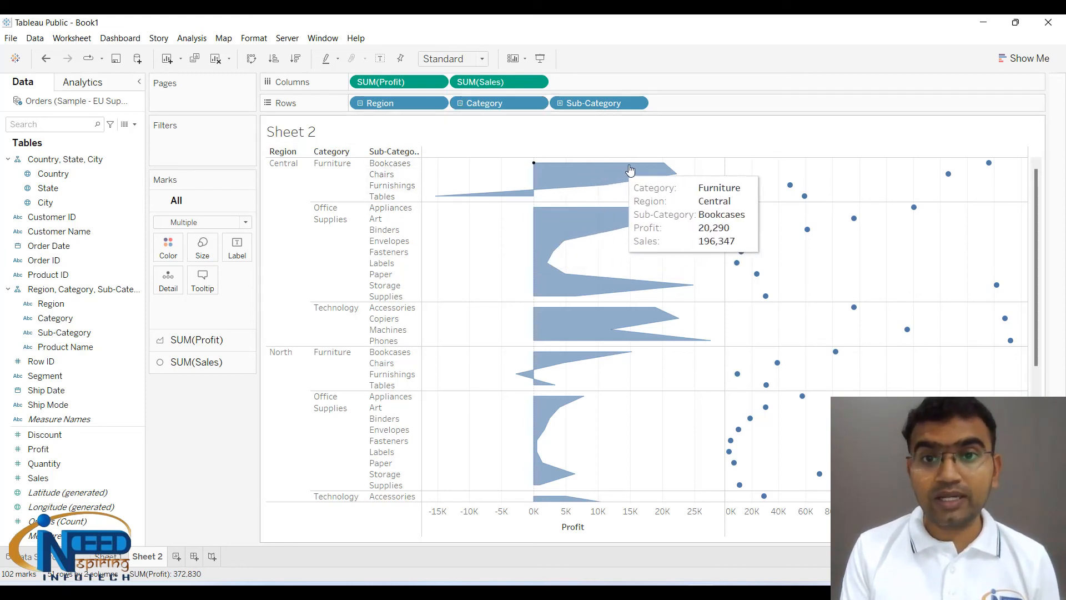
{"action": "mouse_move", "coordinate": [678, 178]}
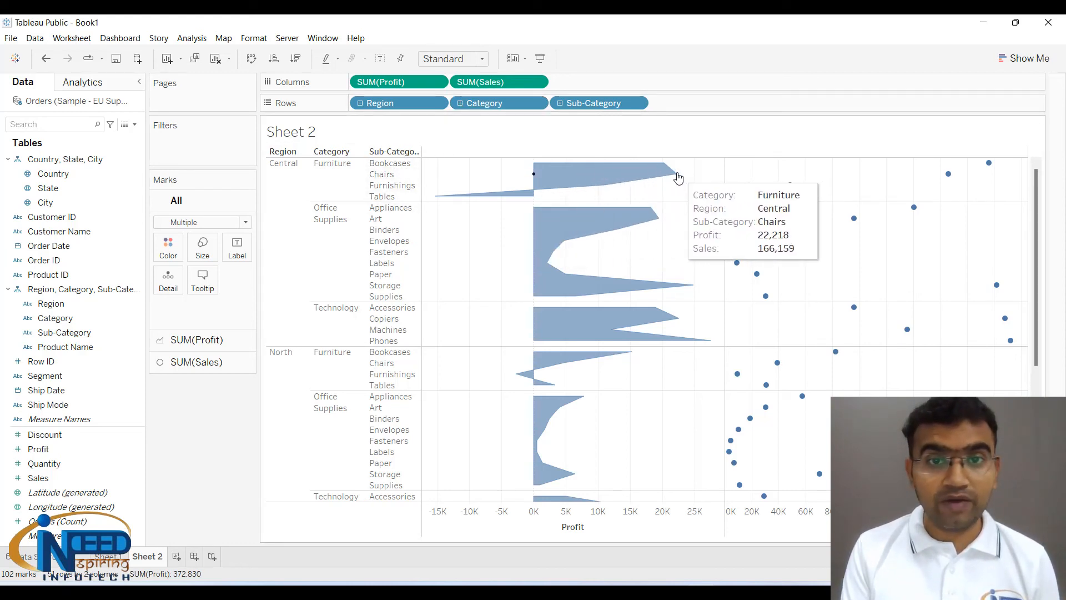
{"action": "left_click", "coordinate": [560, 103]}
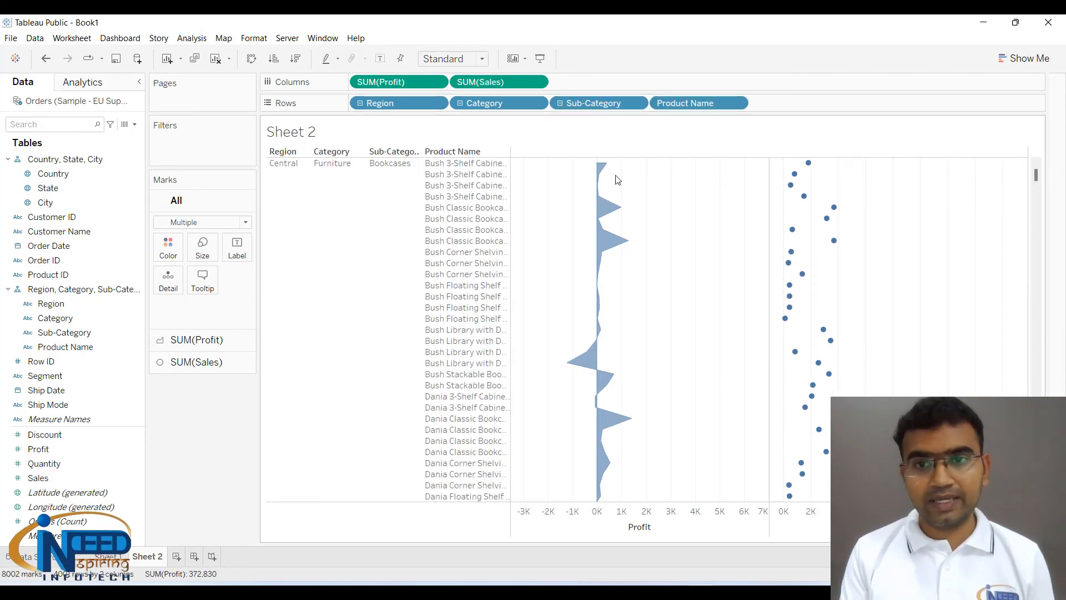
{"action": "mouse_move", "coordinate": [808, 165]}
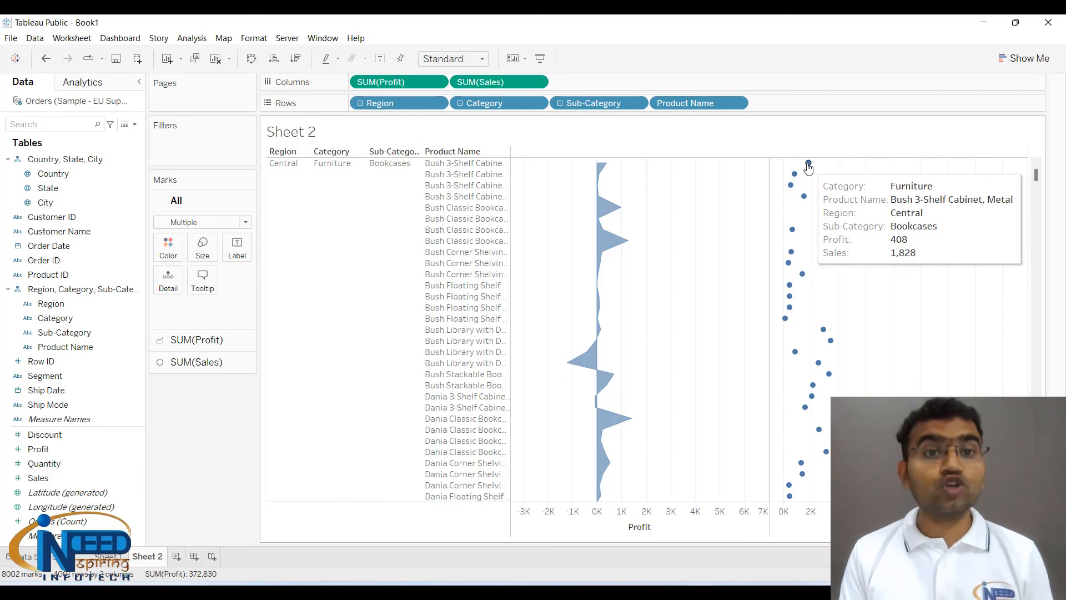